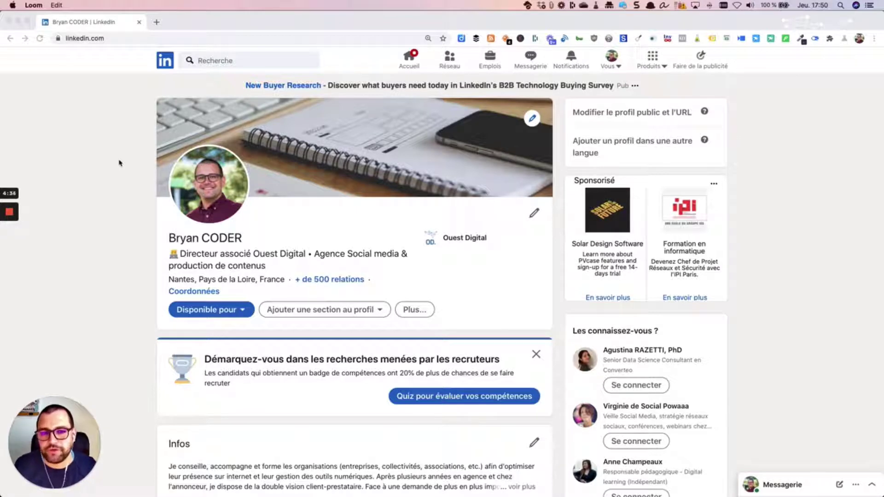
Run a search without any keyword and restrict the results to companies (Entreprises)
click(212, 61)
click(229, 62)
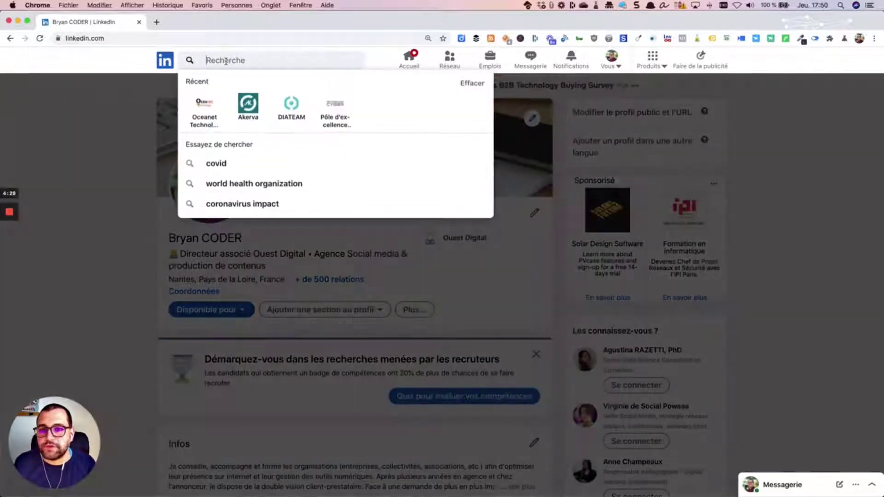
key(Escape)
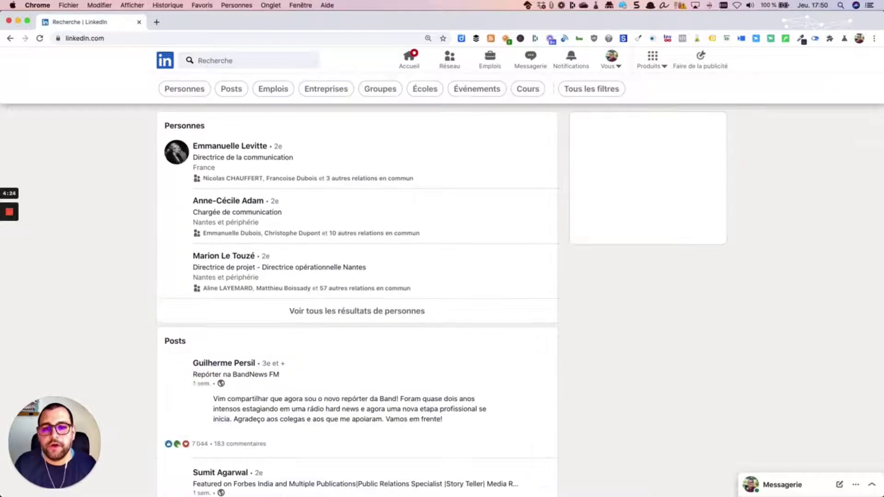
click(327, 89)
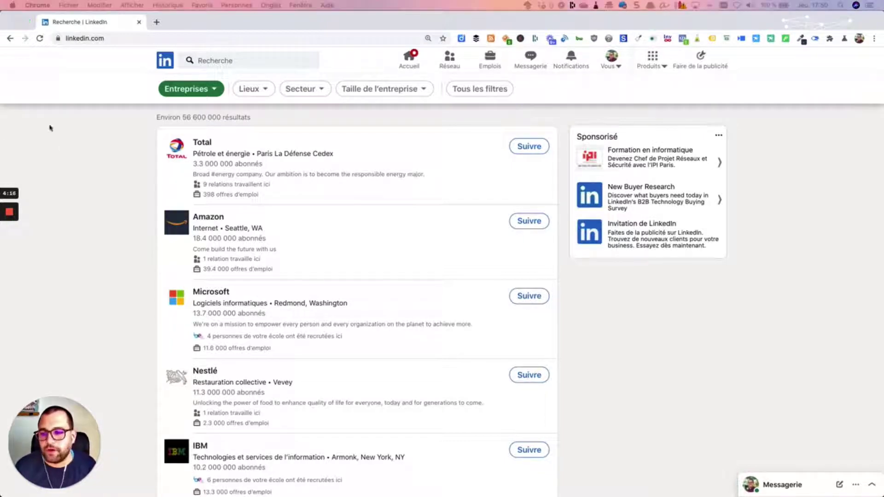
click(137, 38)
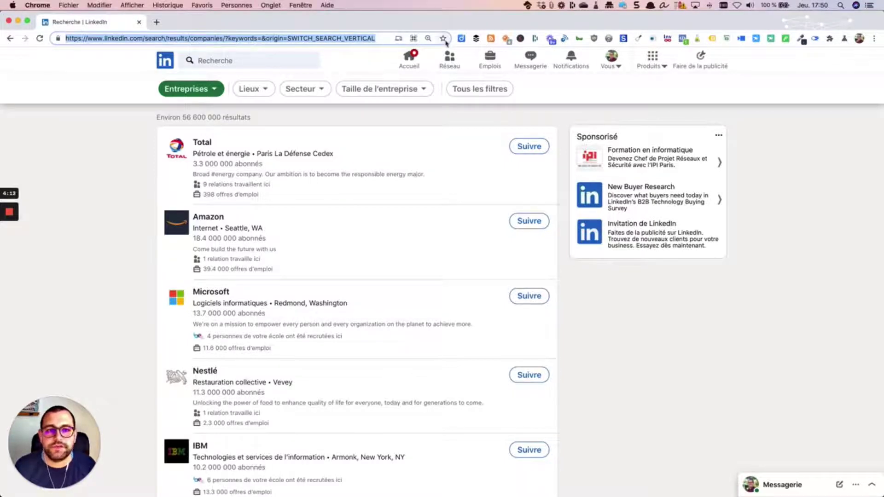
click(106, 211)
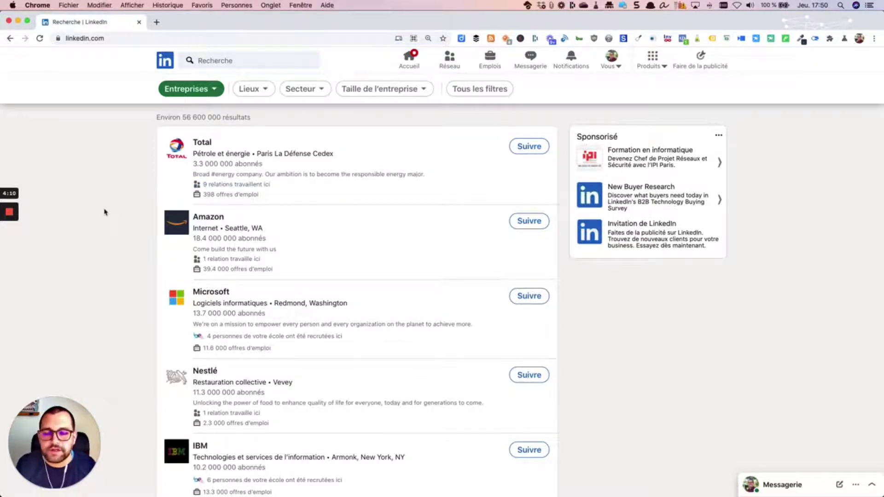
Open all filters for the company search and add the locations Pays de la Loire, France and Bretagne, France
click(483, 94)
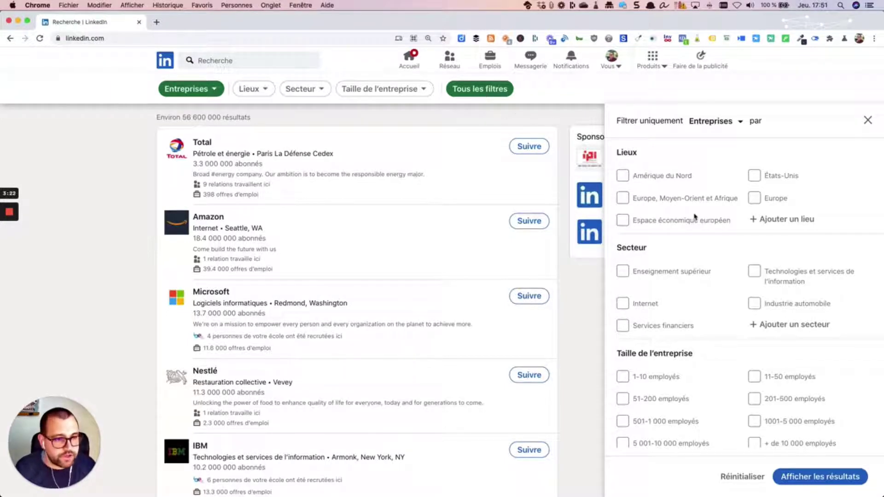
click(766, 219)
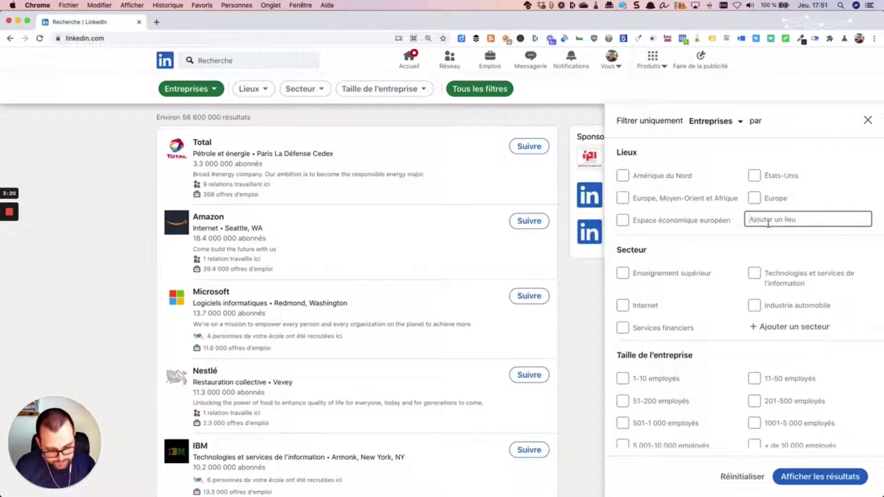
text(pays de la)
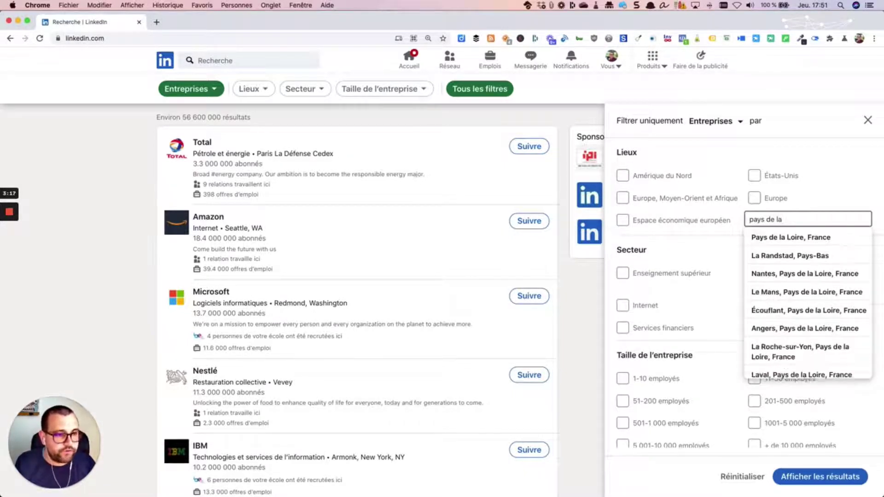
click(778, 235)
click(663, 242)
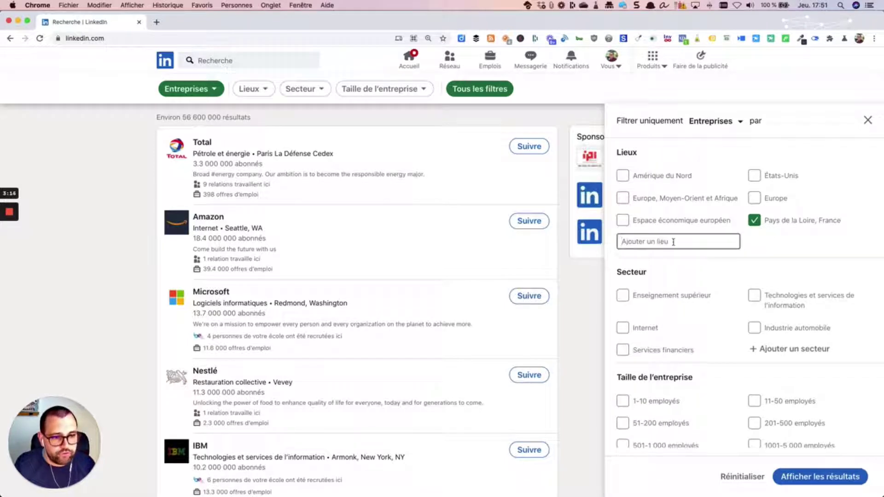
text(breta)
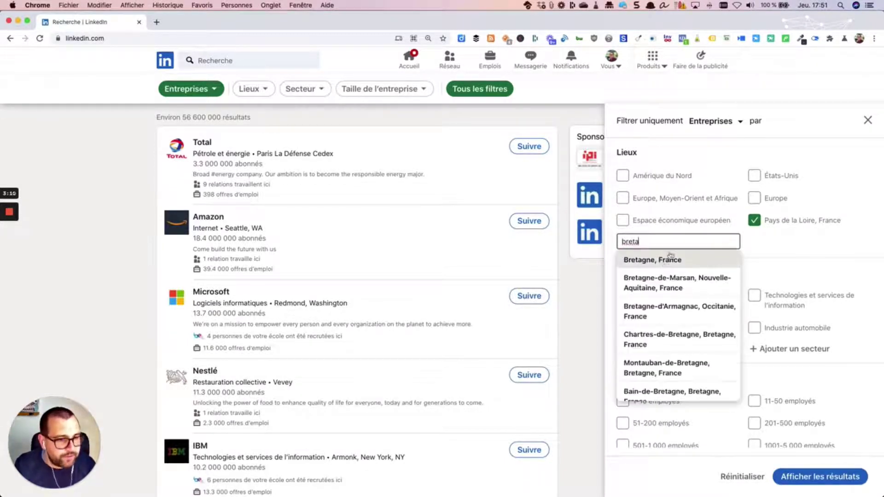
click(666, 259)
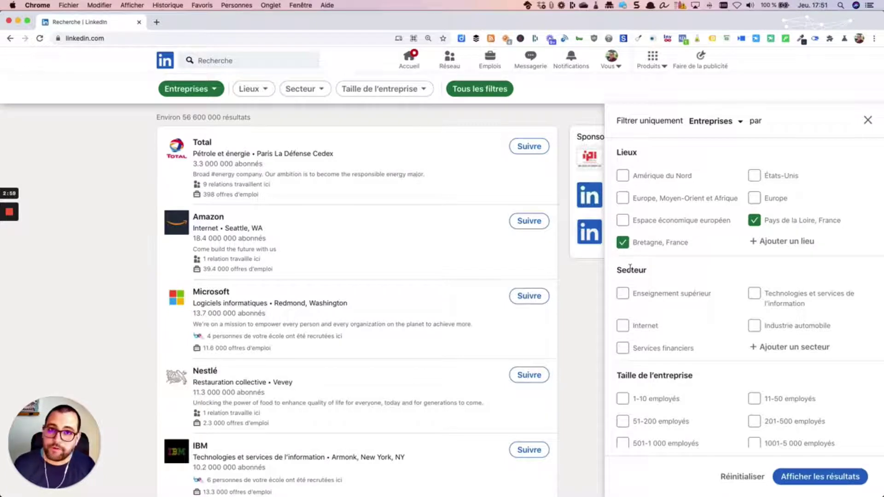
Add the sector Sécurité informatique et des réseaux to the company filters
click(789, 347)
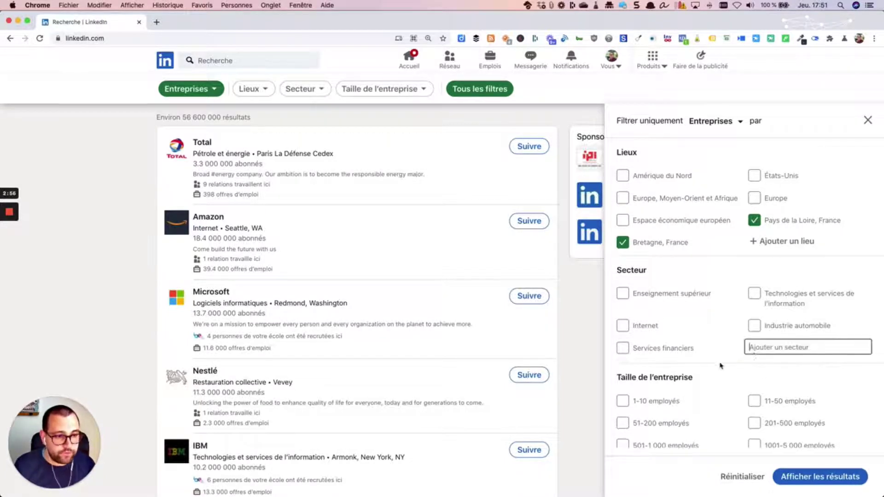
text(sécuri)
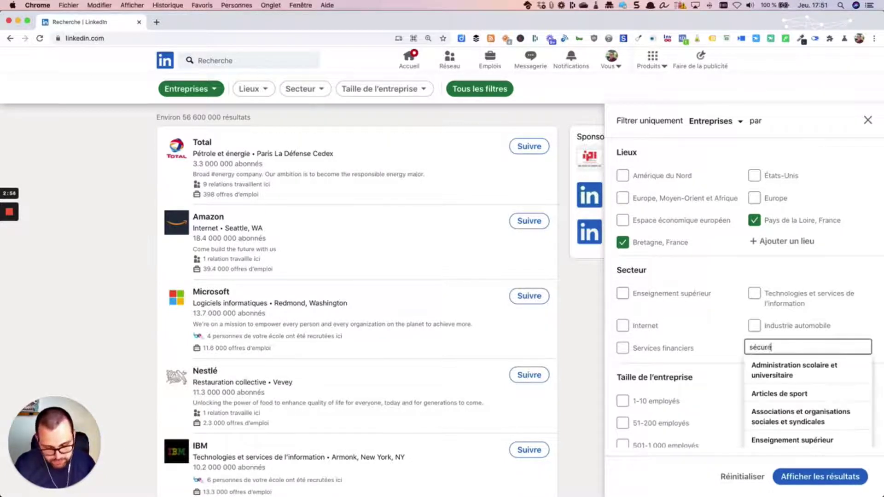
text(té)
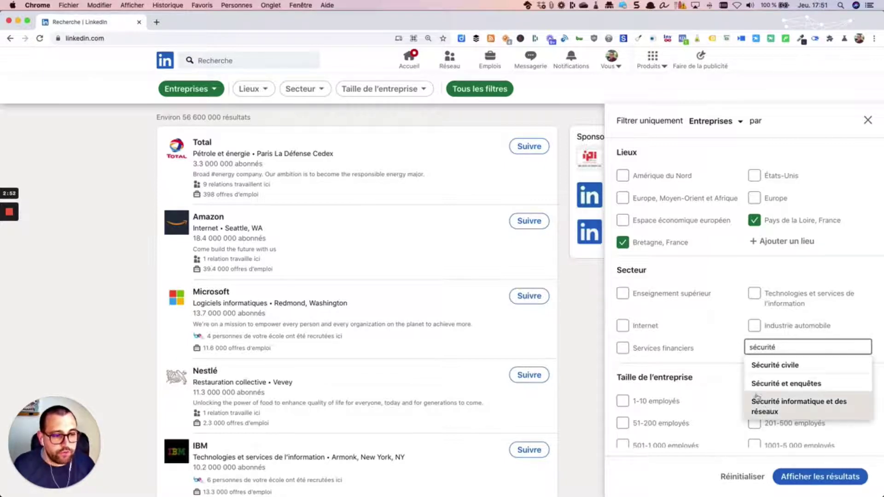
click(768, 406)
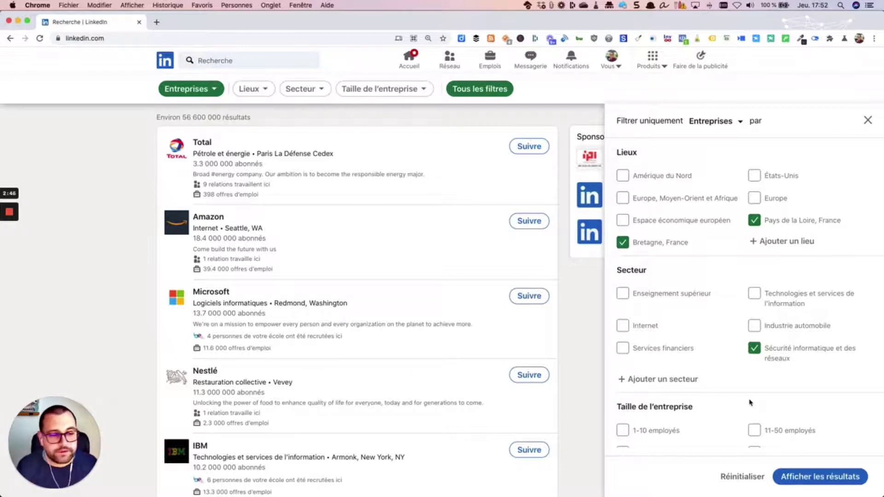
Limit the company size to 11-50 employés and show the filtered results
scroll(751, 384, down, 2)
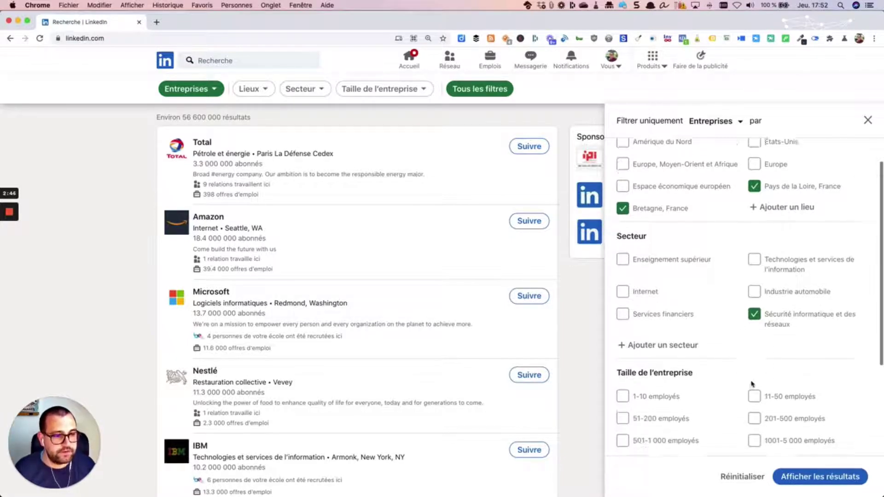
scroll(751, 384, down, 1)
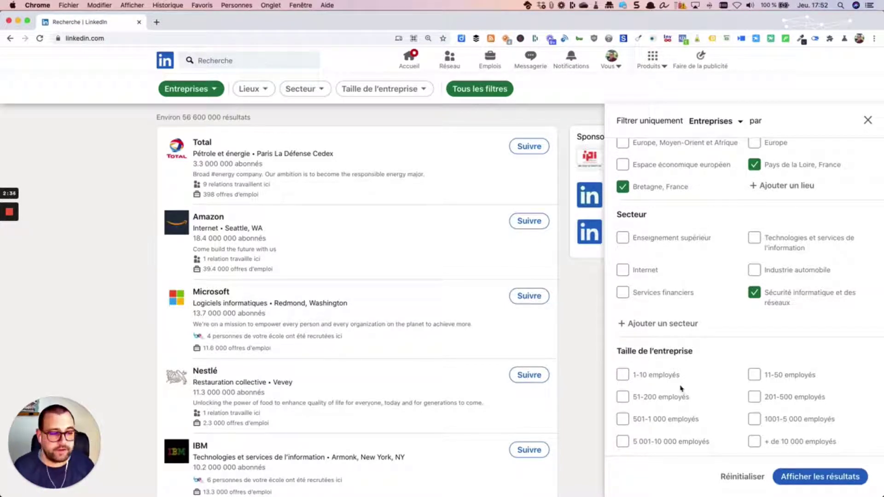
click(755, 375)
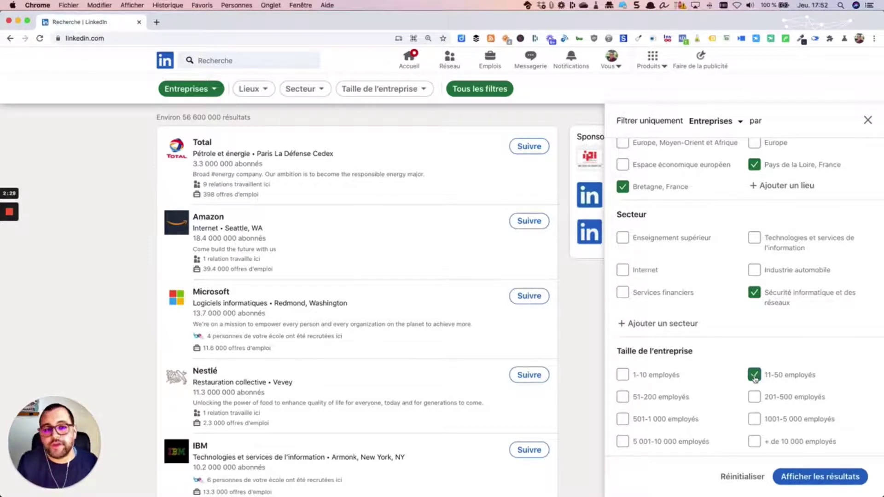
click(809, 478)
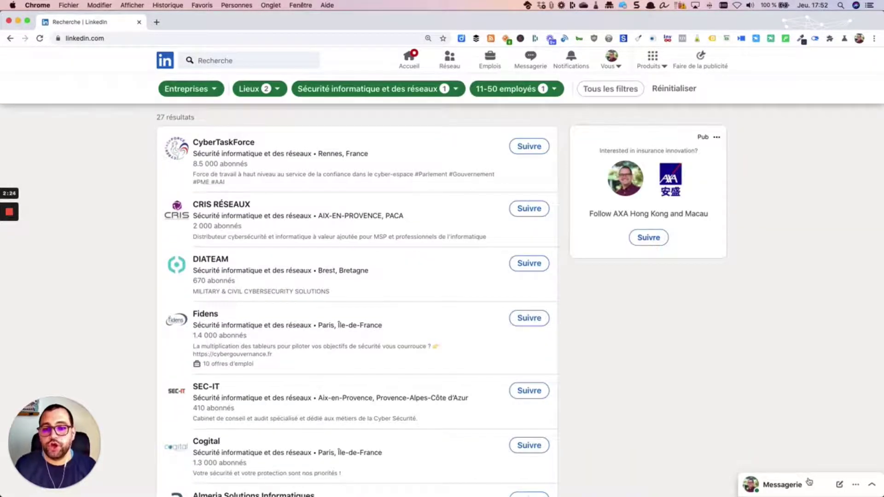
Look over the filtered cybersecurity companies and open the DIATEAM company page
scroll(184, 214, down, 2)
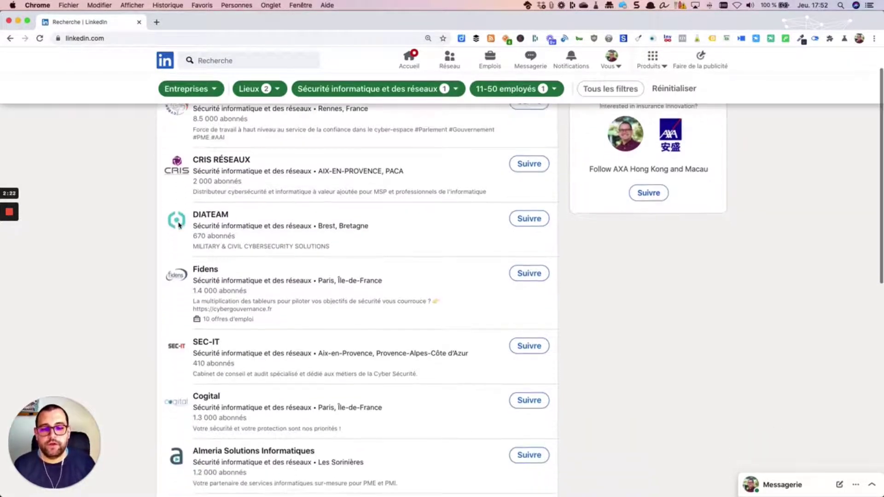
scroll(178, 226, up, 2)
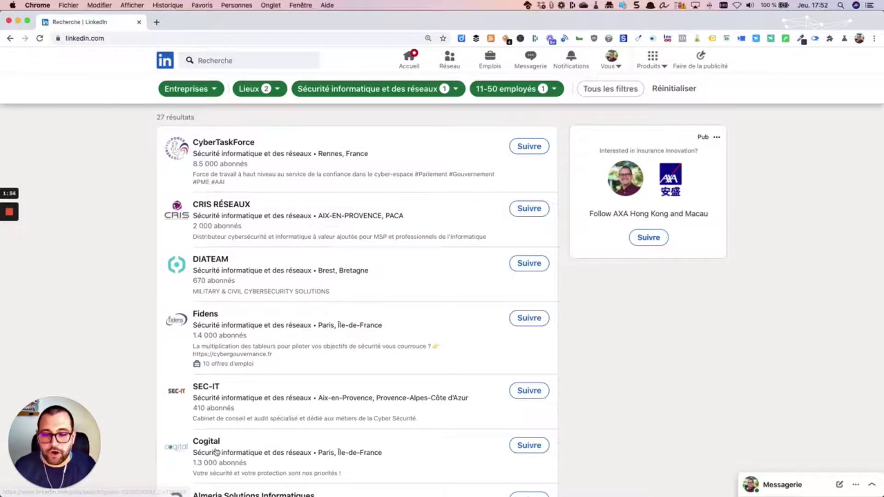
click(216, 262)
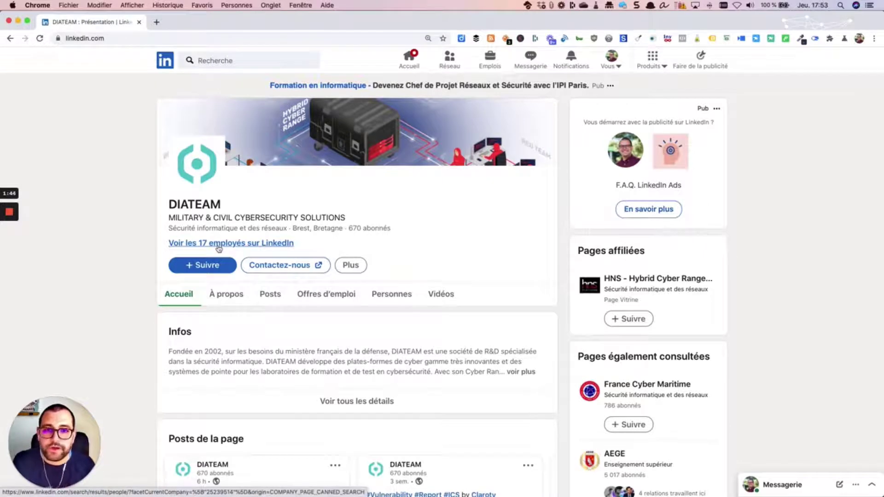
Show DIATEAM's posts and read through its recent publications
click(271, 298)
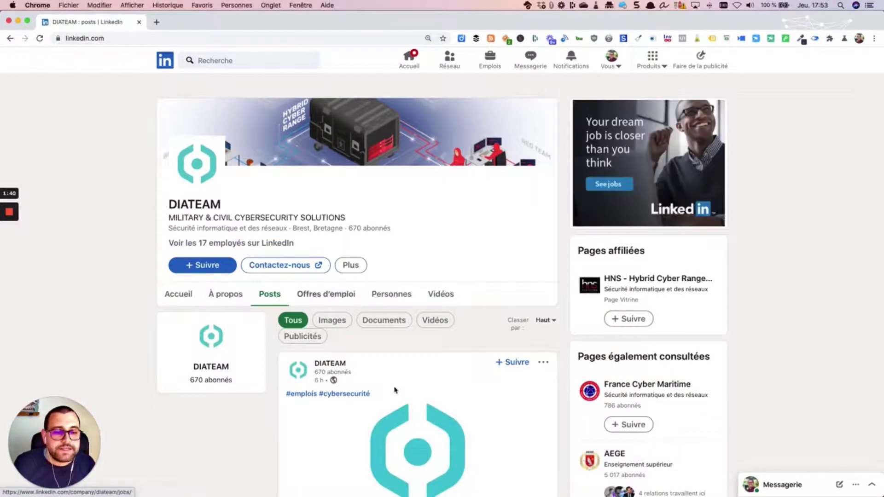
scroll(394, 389, down, 7)
scroll(395, 391, down, 5)
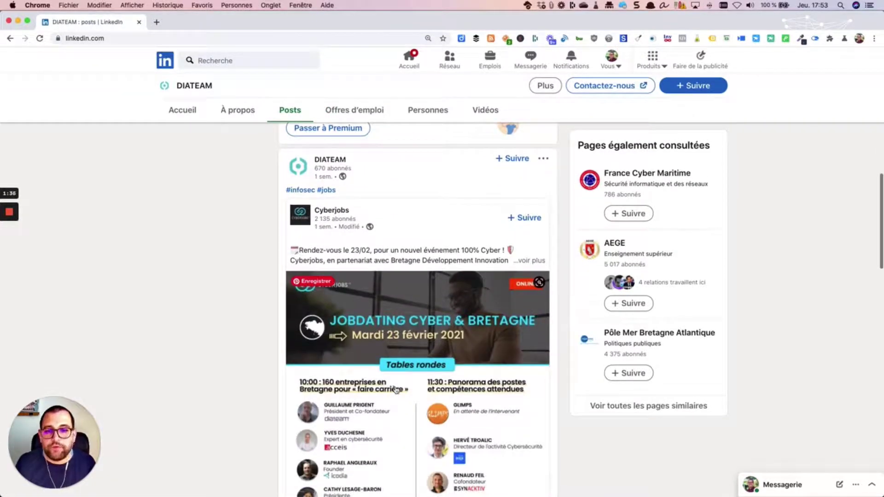
scroll(397, 390, down, 5)
scroll(398, 391, down, 5)
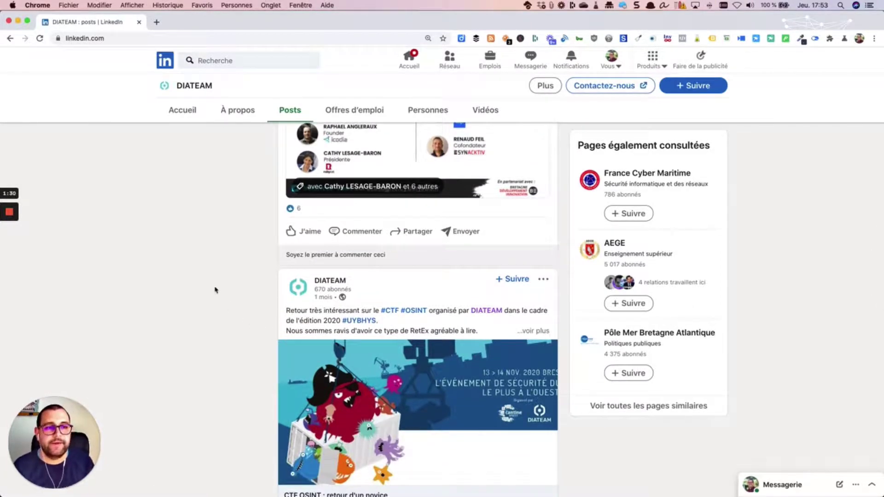
scroll(214, 290, up, 15)
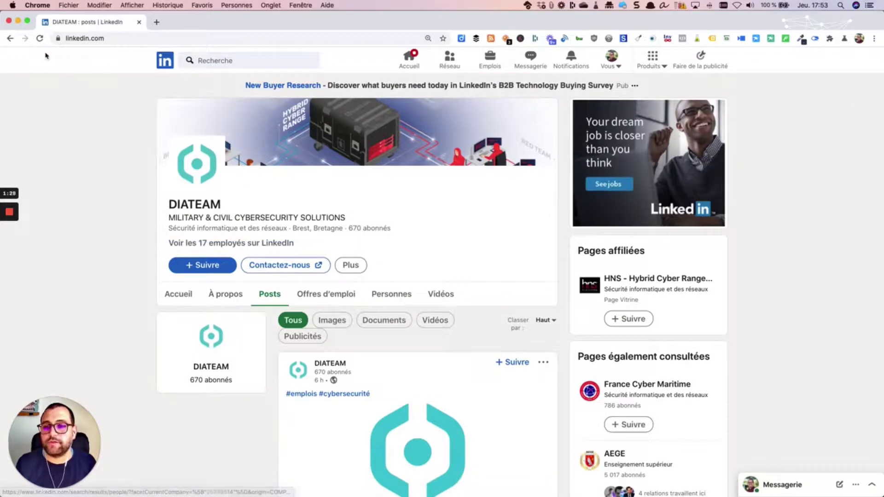
Go back to the filtered company results and reset all search filters
click(11, 40)
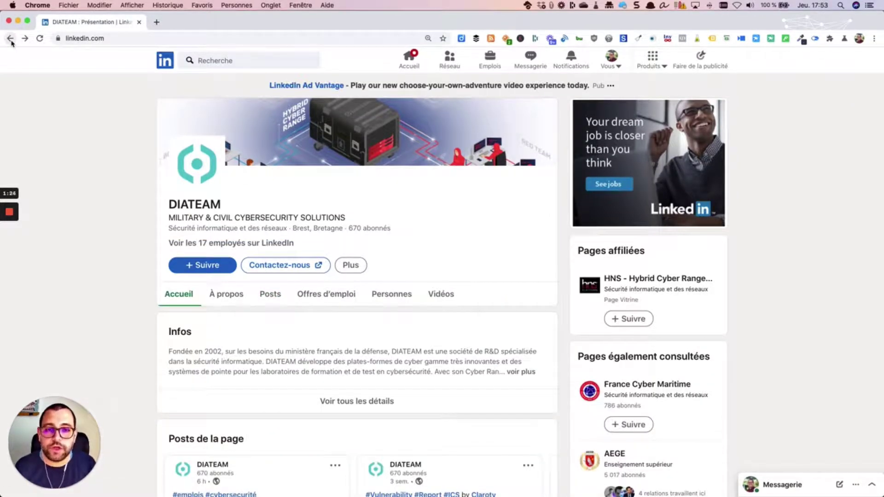
click(10, 39)
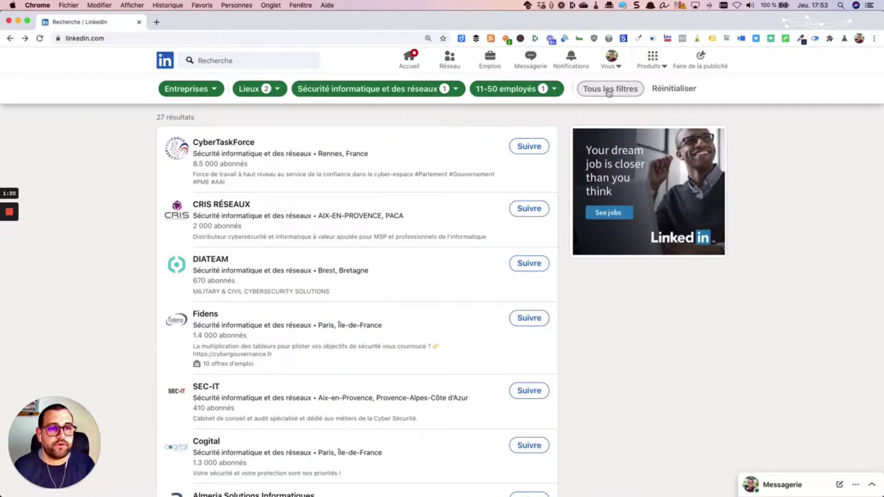
click(677, 89)
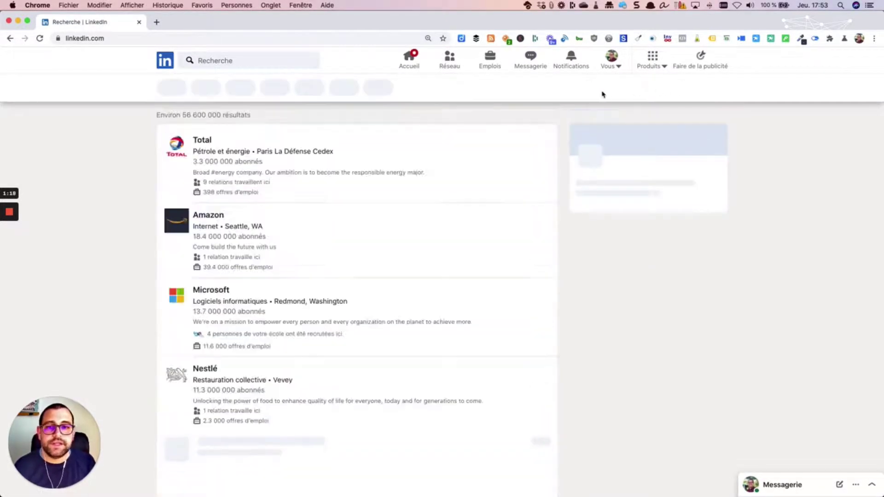
Reopen all company filters and add Nantes, Pays de la Loire, France as the location
click(484, 89)
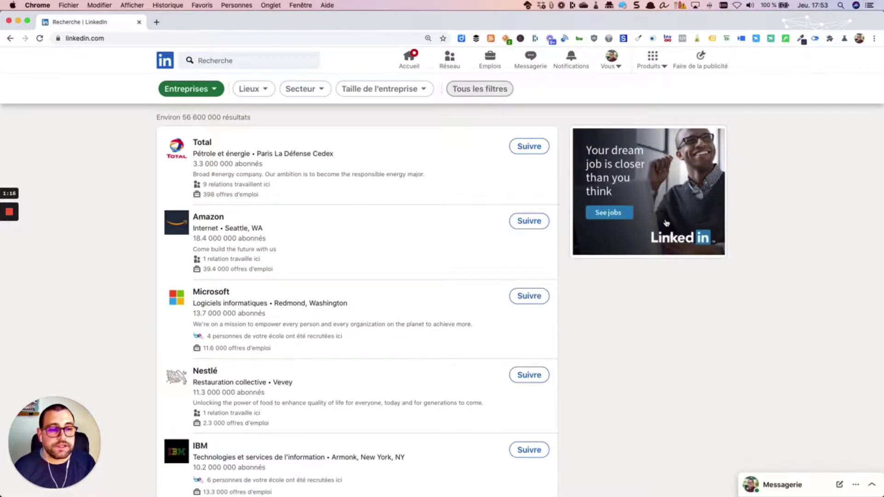
click(751, 220)
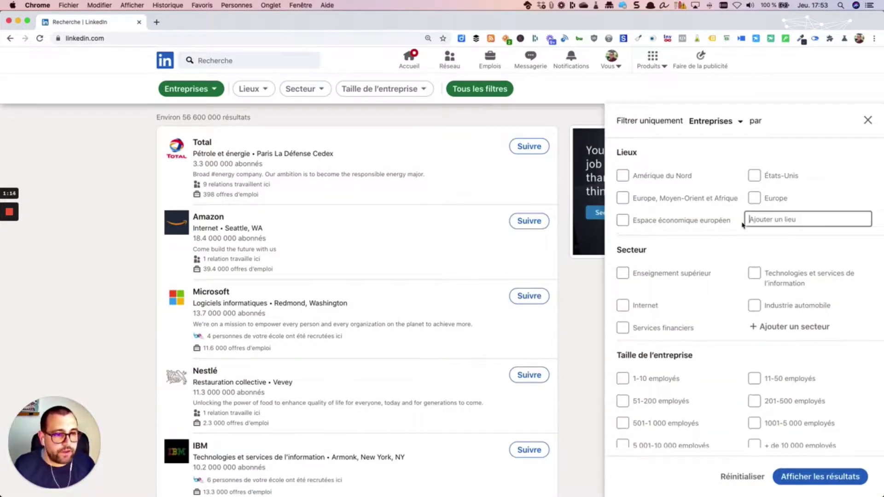
text(nantes)
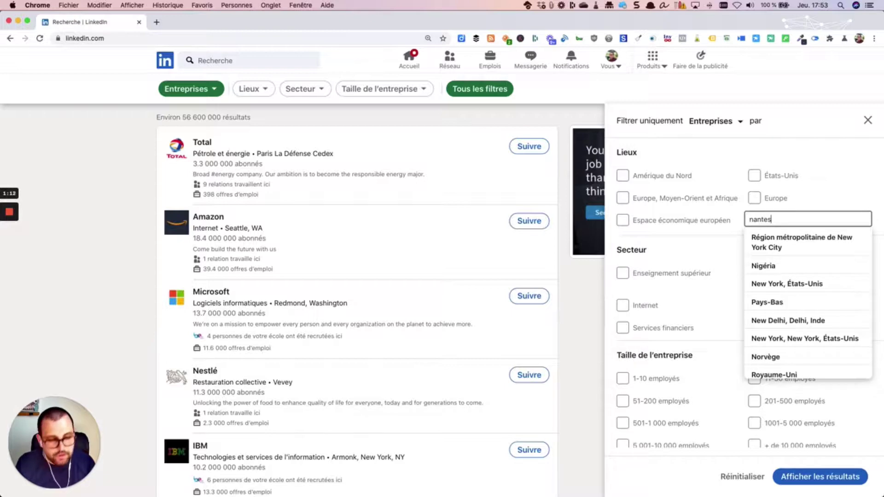
click(782, 237)
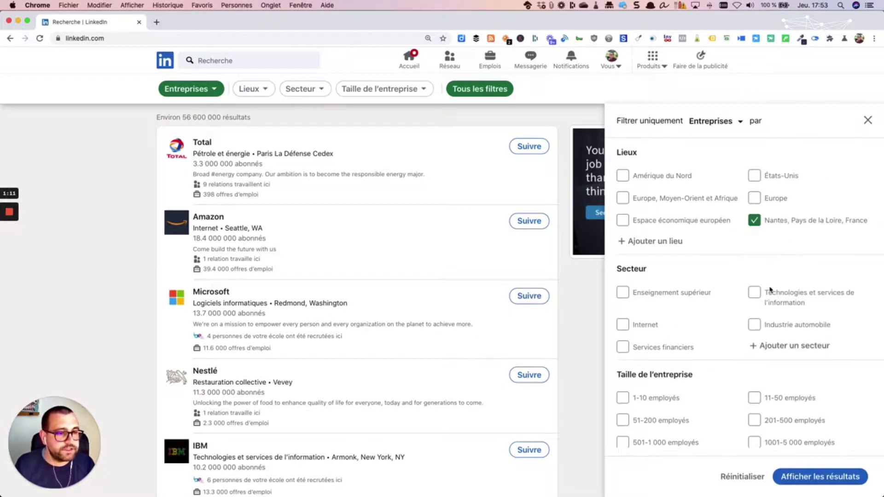
Select the sector Technologies et services de l'information and the size 1-10 employés, and show the results
click(775, 345)
click(754, 293)
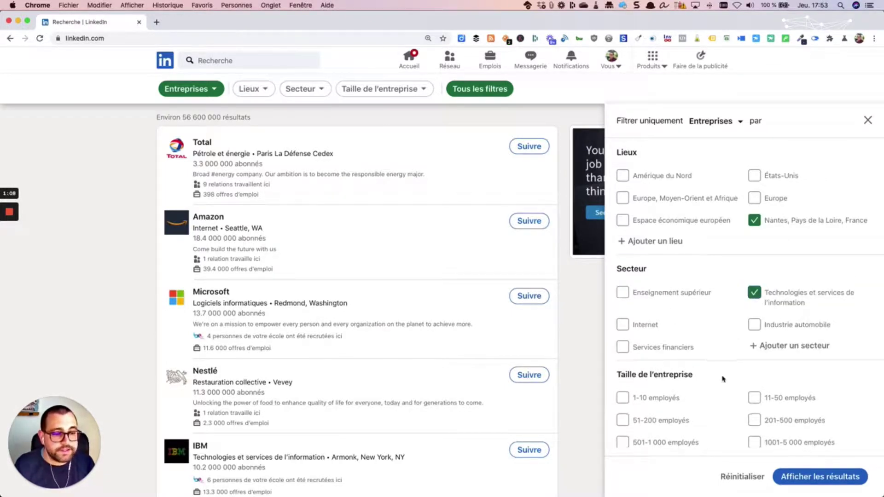
scroll(722, 377, down, 3)
click(622, 336)
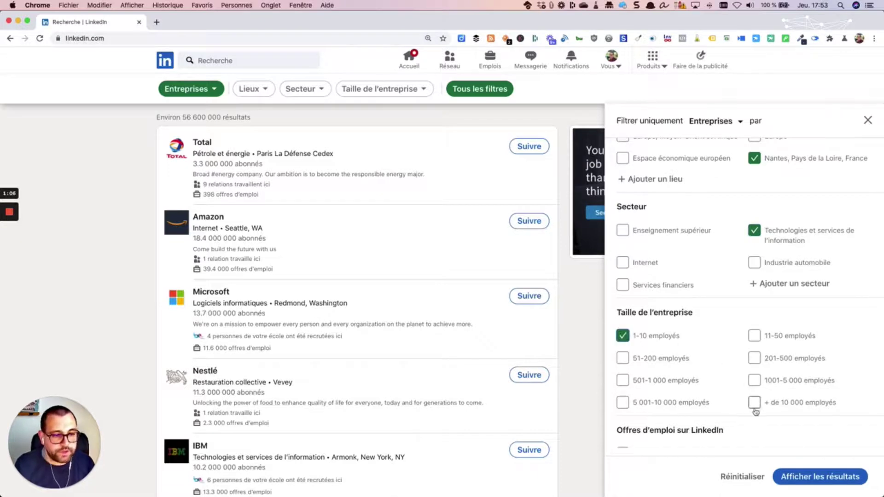
click(820, 477)
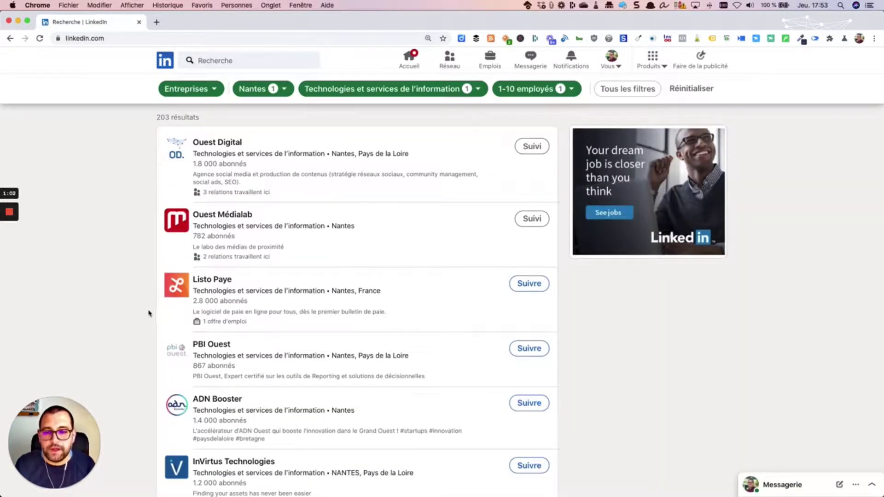
Browse the list of small Nantes information technology companies that match the filters
scroll(148, 313, down, 2)
scroll(149, 313, down, 3)
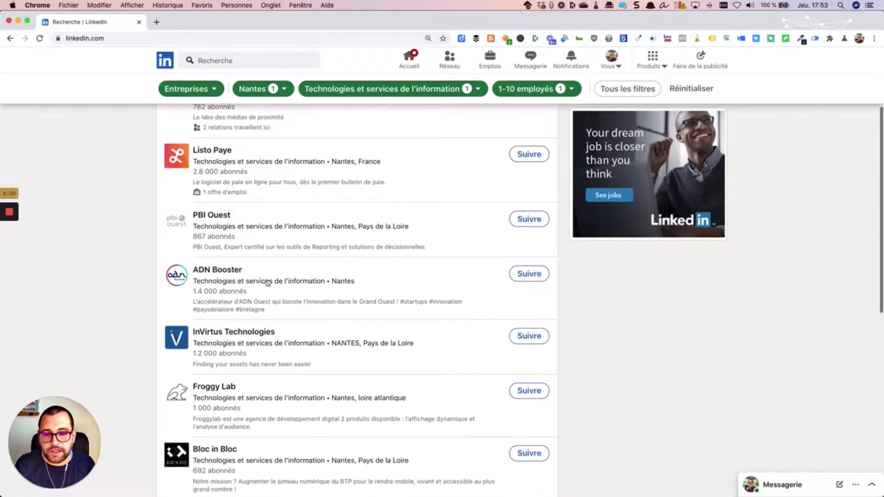
scroll(278, 377, down, 6)
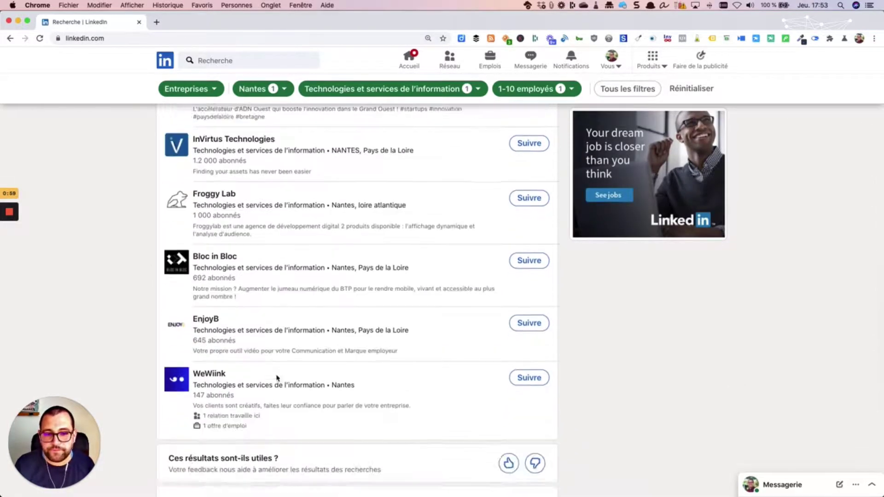
scroll(276, 379, up, 9)
scroll(277, 378, up, 1)
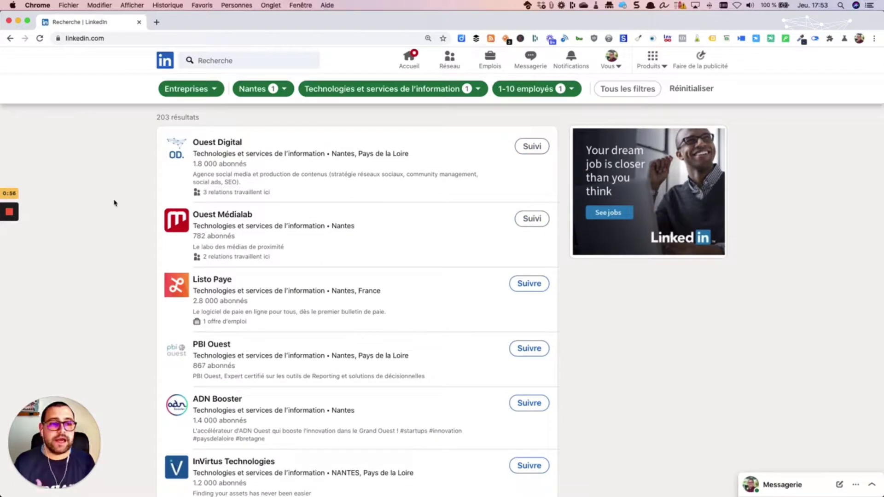